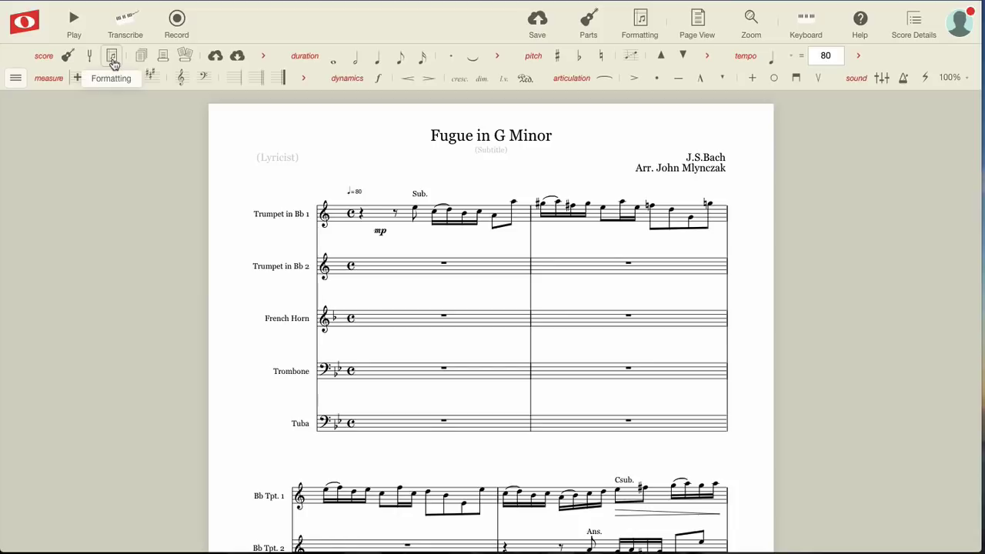
- Open the toolbar sections list beside the Fugue in G Minor score and dismiss the score submenu
click(15, 77)
mouse_move(30, 105)
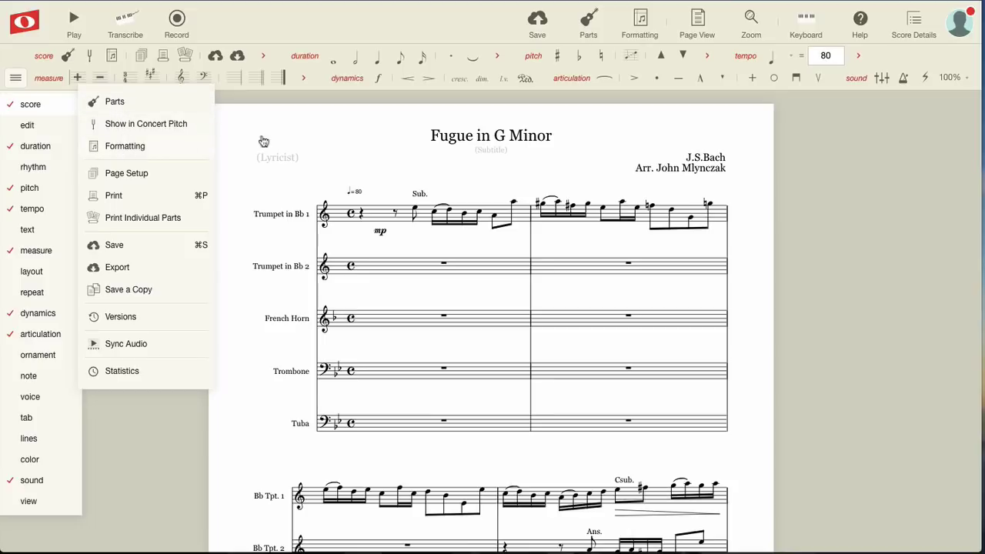
click(615, 112)
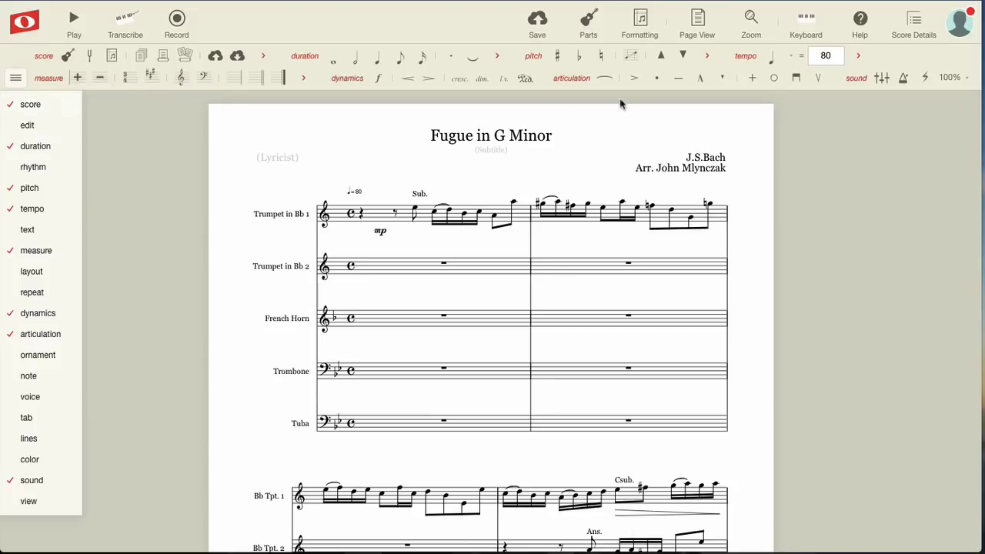
- Open Formatting for the parts and display the French Horn part on its own
click(639, 25)
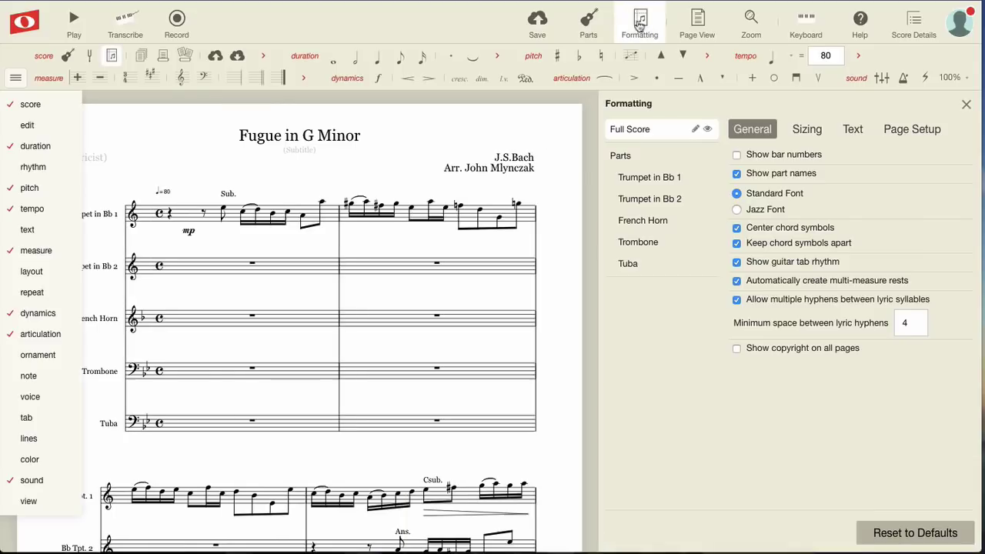
click(16, 77)
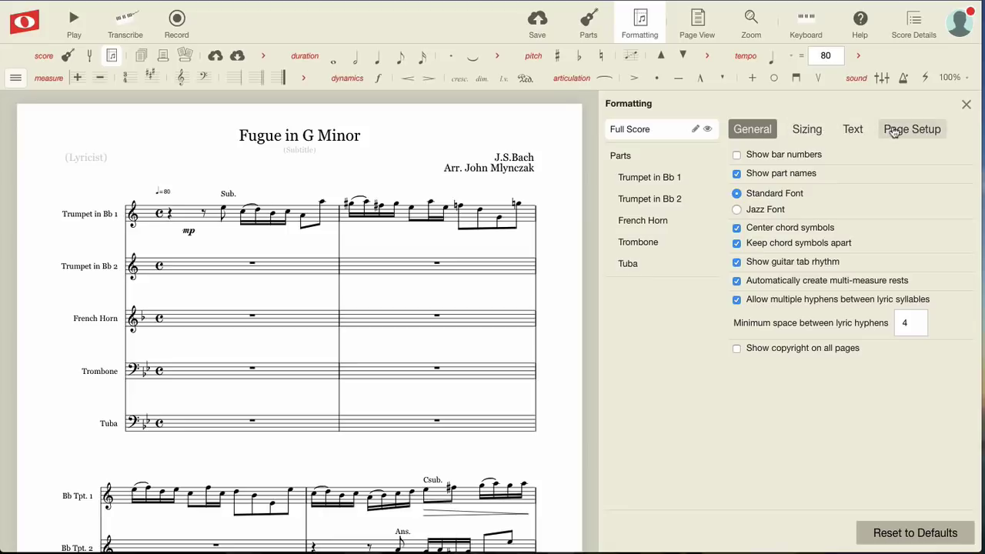
click(629, 156)
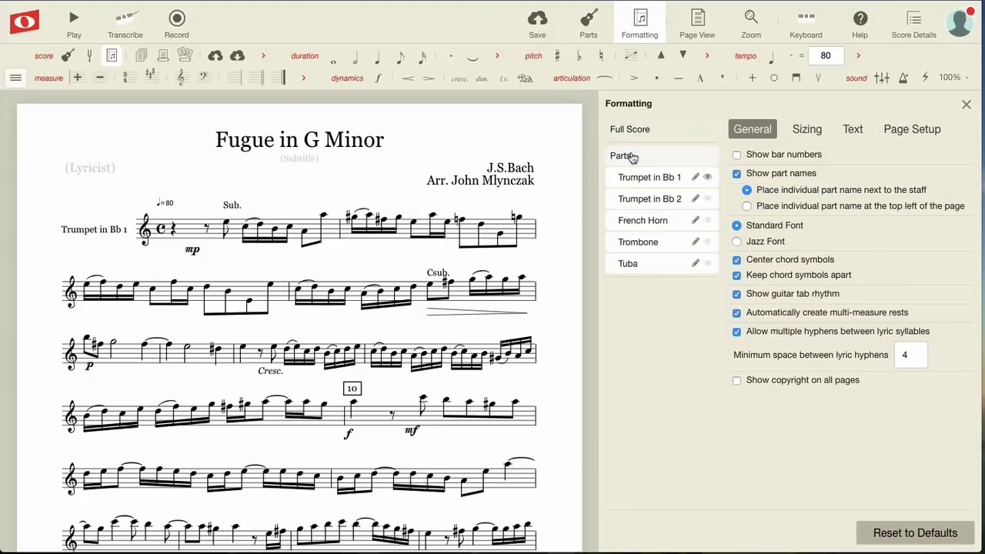
click(655, 202)
click(658, 222)
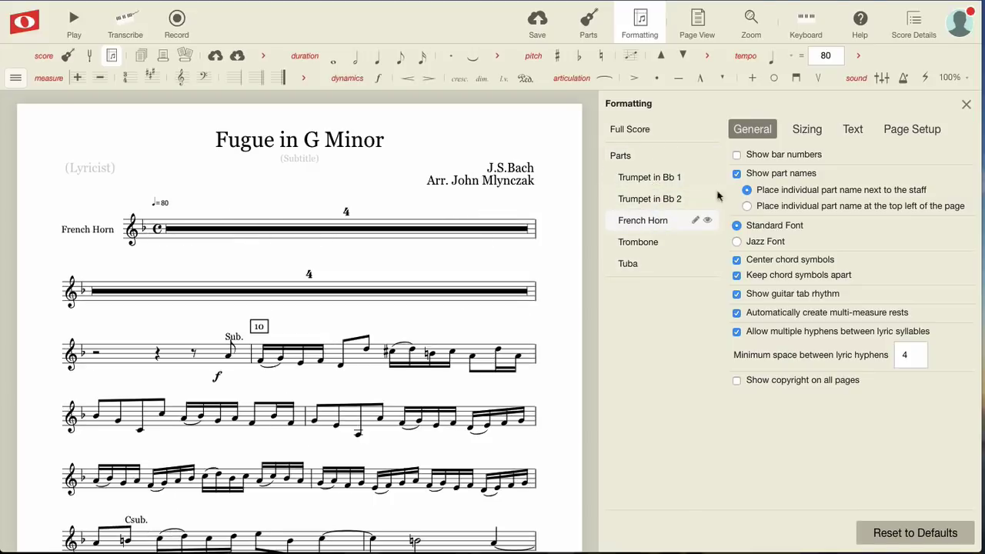
- Browse the French Horn part's Sizing and Text settings, ending at Page Setup (US Letter portrait, 18/16 px margins)
click(807, 130)
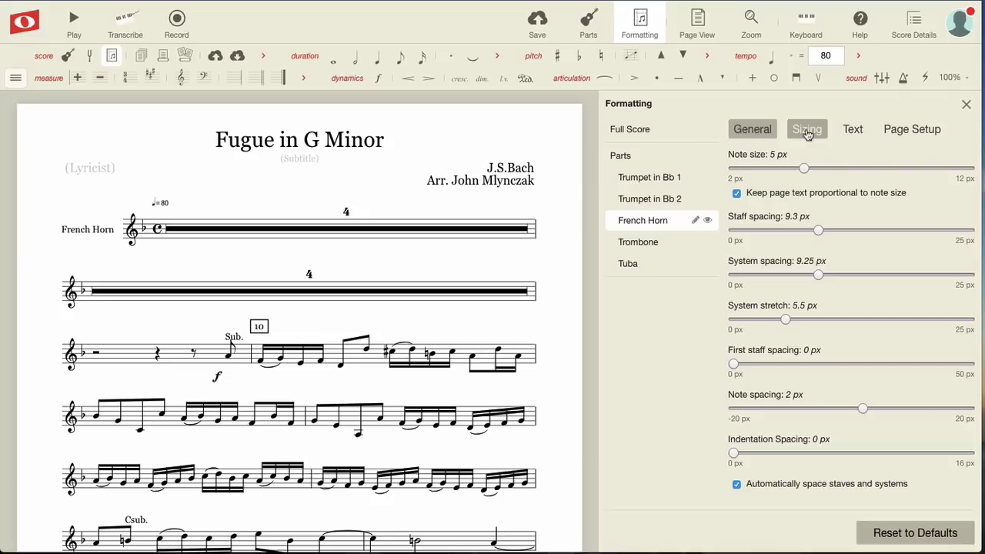
click(852, 131)
click(898, 131)
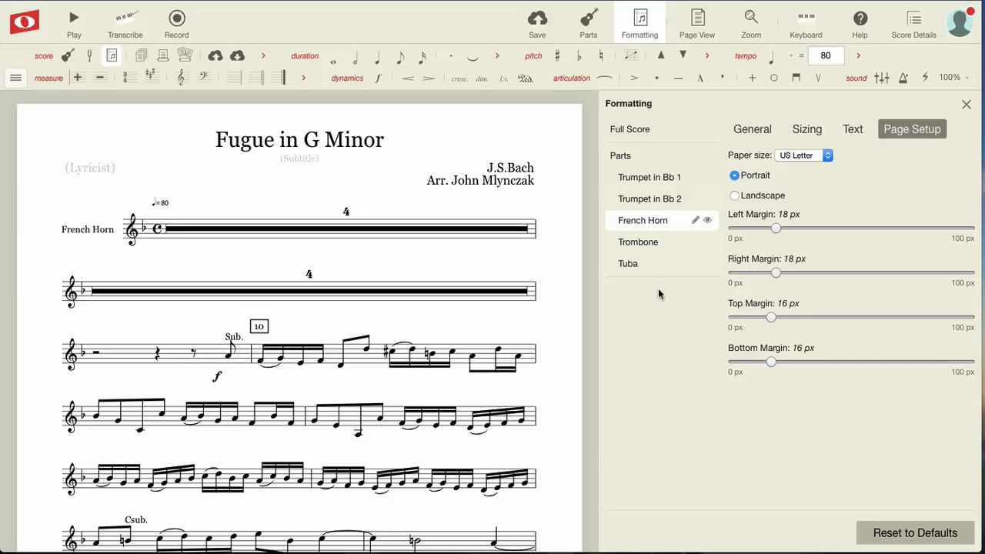
- Lay the full score out in landscape, confirm the parts stay portrait, and show General options
click(632, 134)
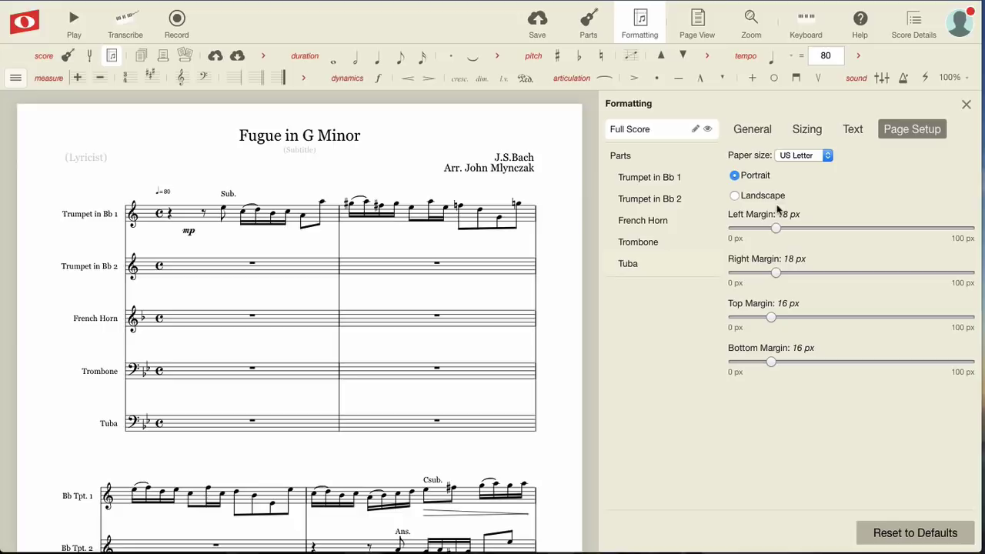
click(734, 197)
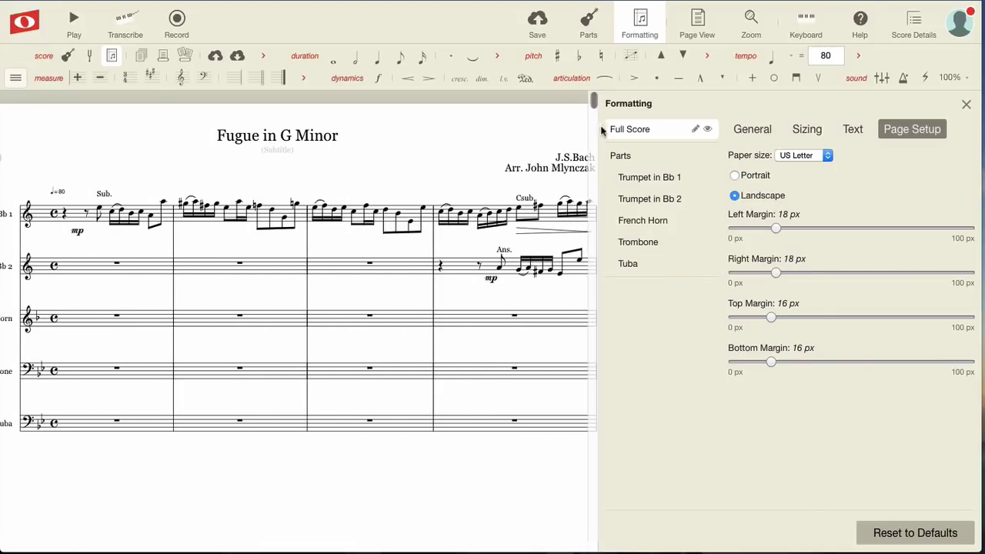
click(623, 158)
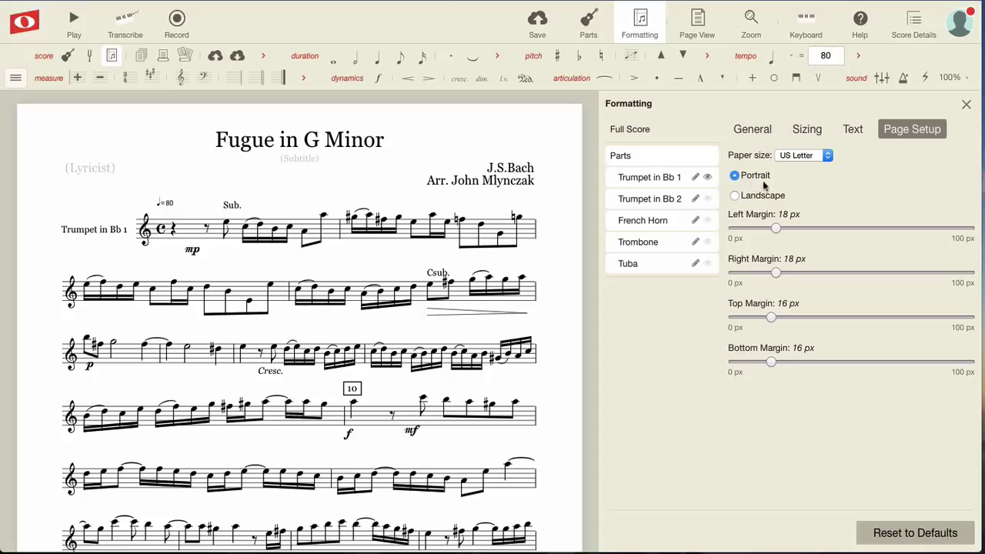
click(752, 131)
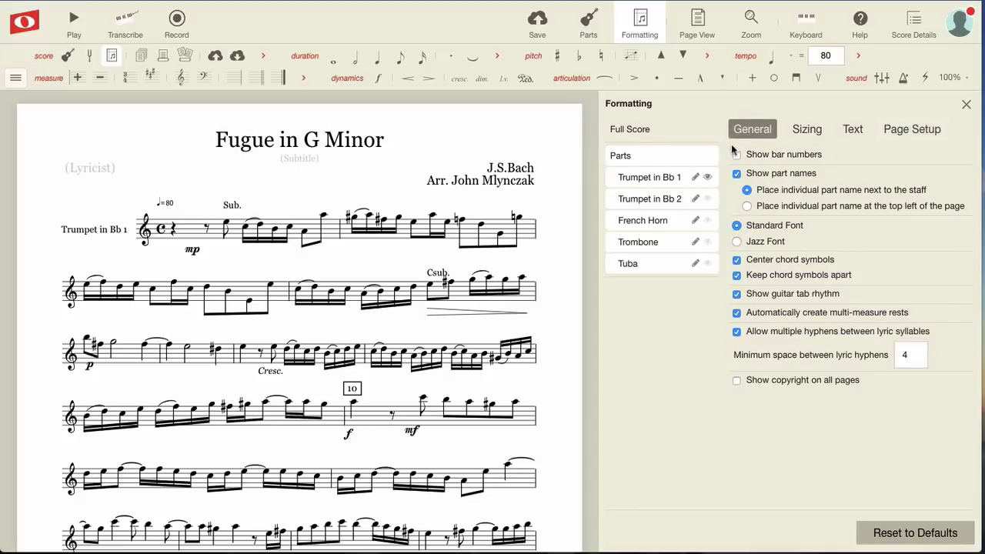
- Turn on Show bar numbers for the full score, then return to the parts' settings
click(684, 132)
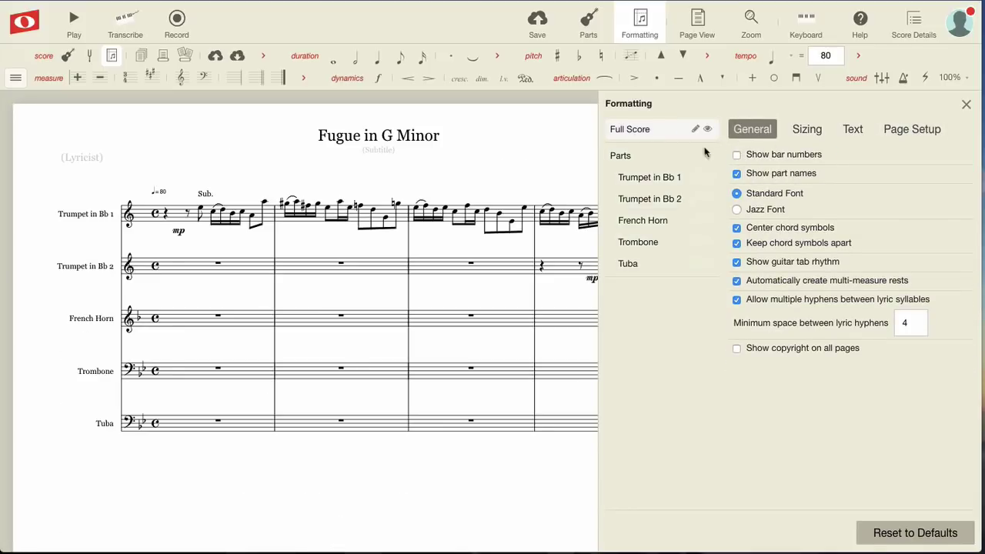
click(736, 155)
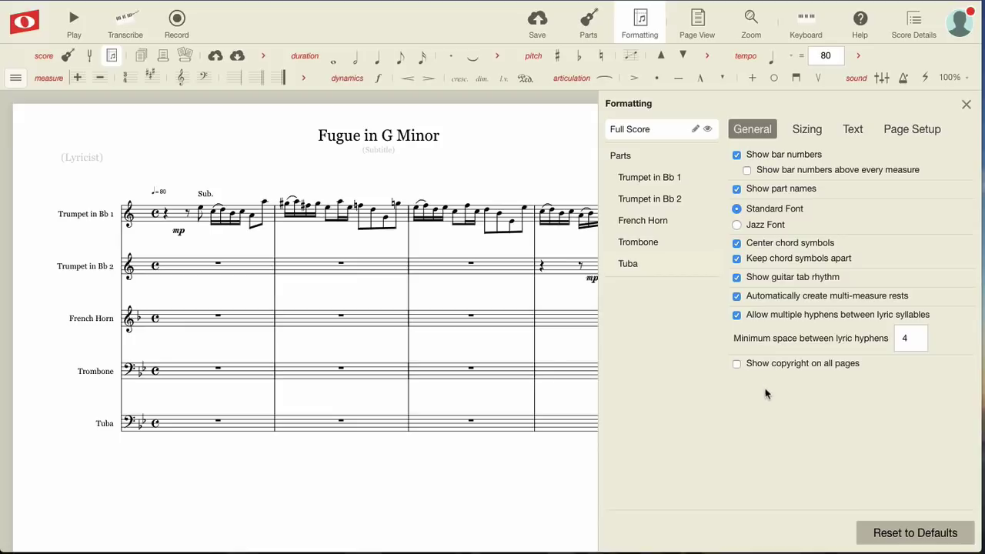
click(679, 157)
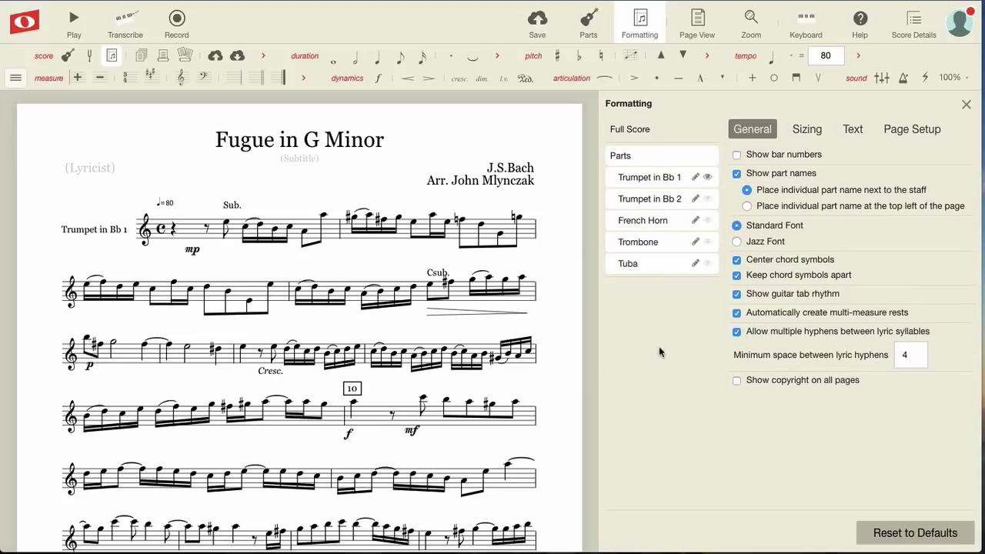
- Make the parts show bar numbers above every measure and place the part name top left
click(737, 155)
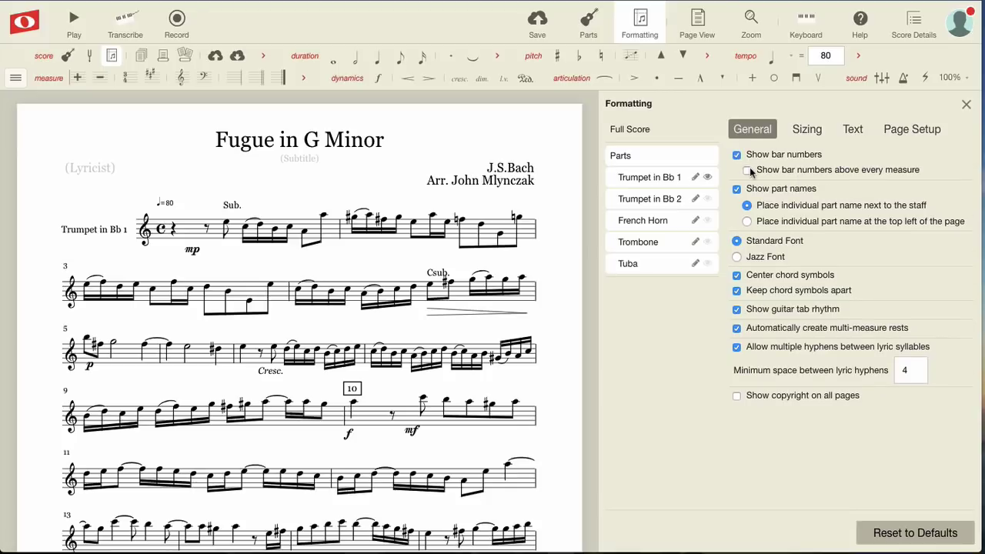
click(747, 170)
click(747, 222)
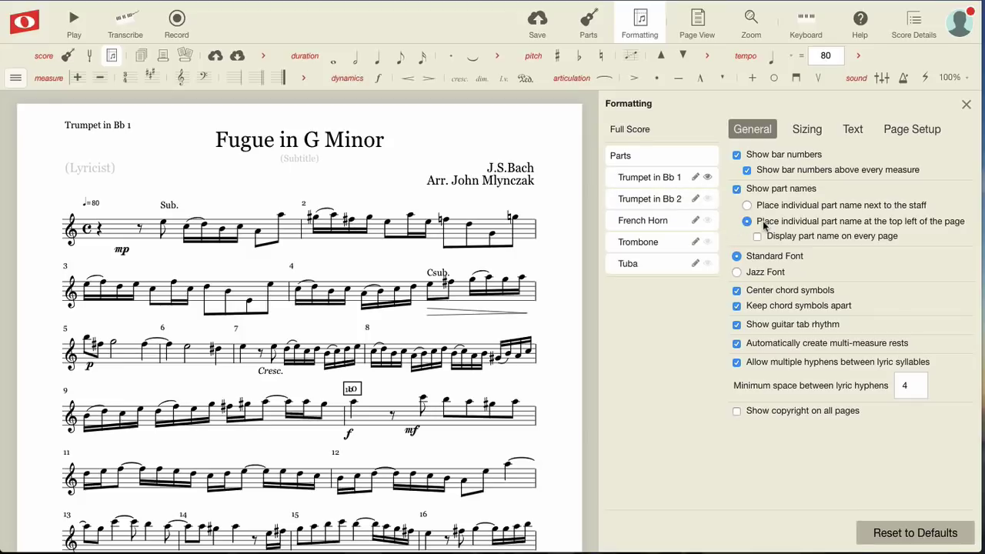
- Set the parts' Indentation Spacing to 6 px on the Sizing tab
click(806, 129)
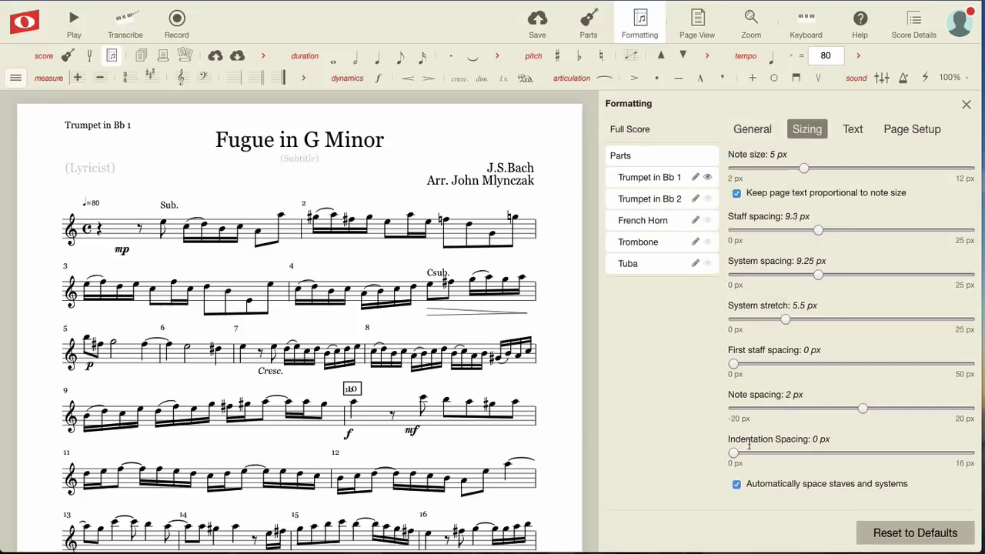
drag(734, 455, 821, 455)
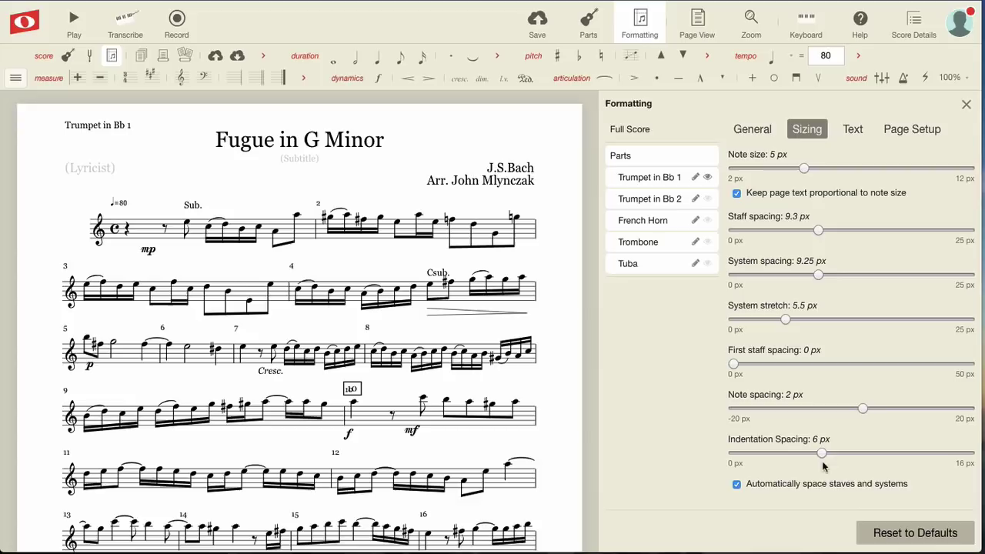
click(752, 129)
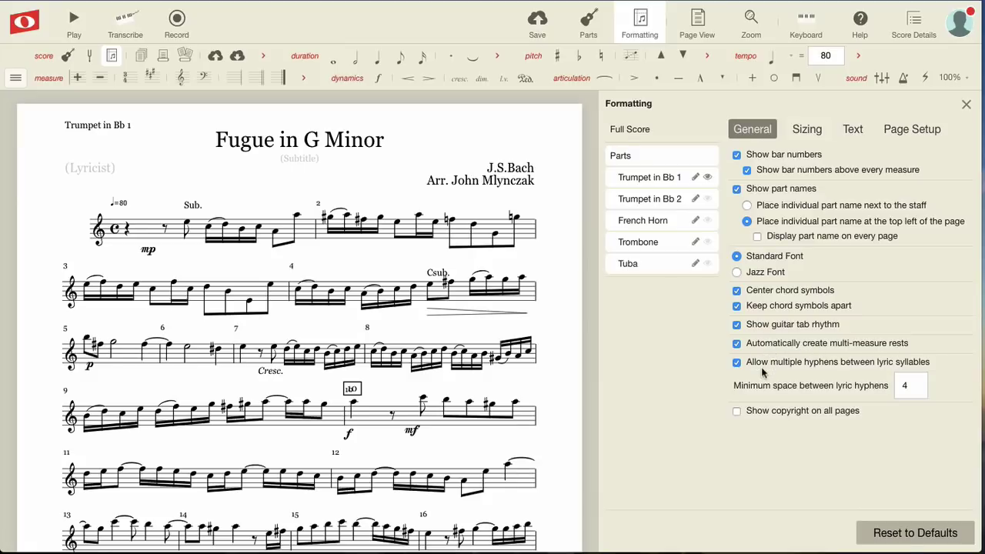
- Review the sizing settings on the Trumpet in Bb 2 part, then display Trumpet in Bb 1 again
click(802, 136)
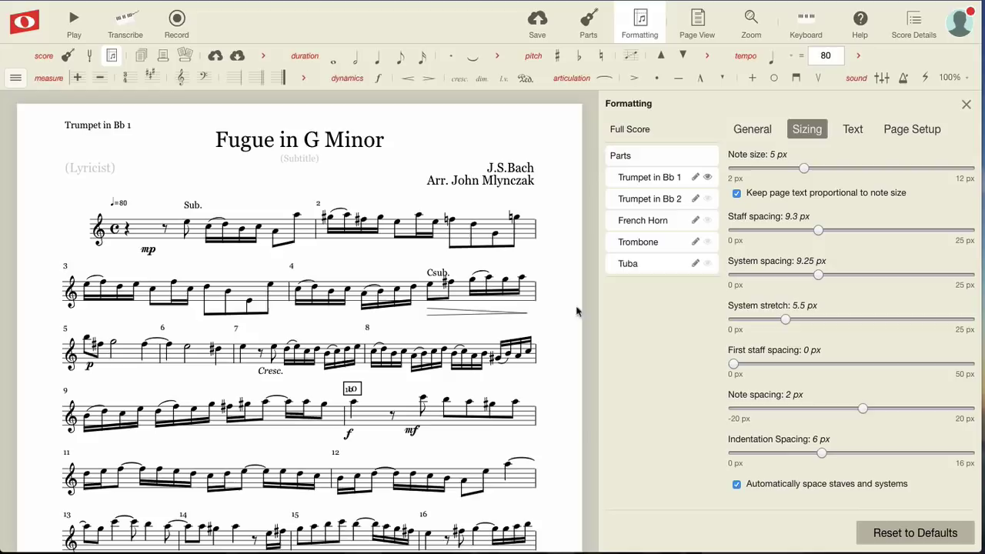
scroll(477, 340, down, 5)
scroll(477, 340, down, 5)
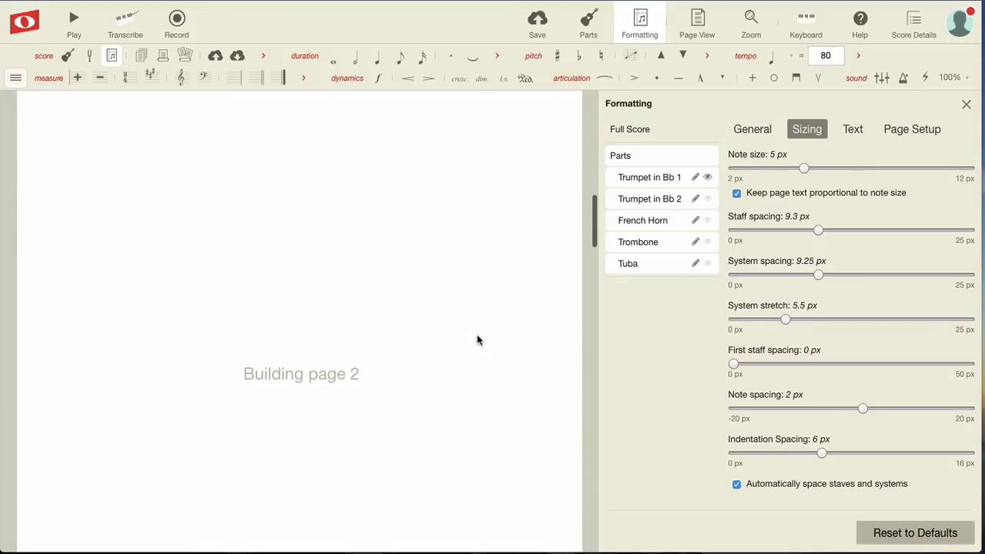
scroll(477, 340, down, 15)
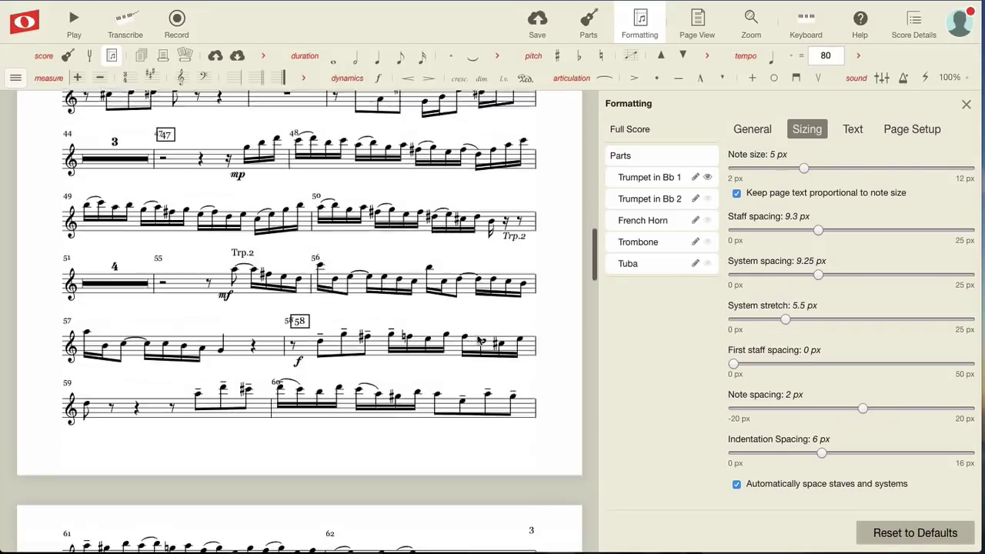
click(708, 201)
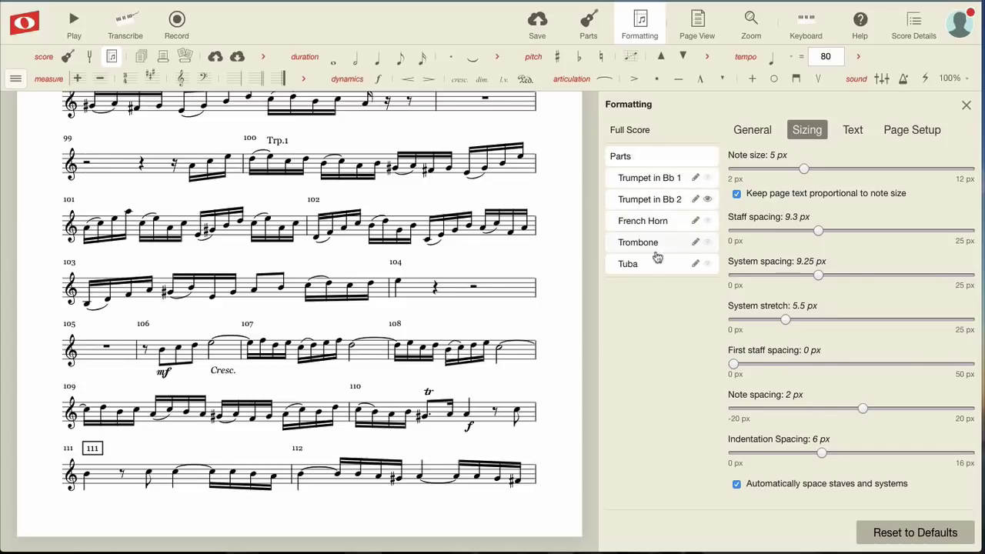
scroll(539, 305, up, 15)
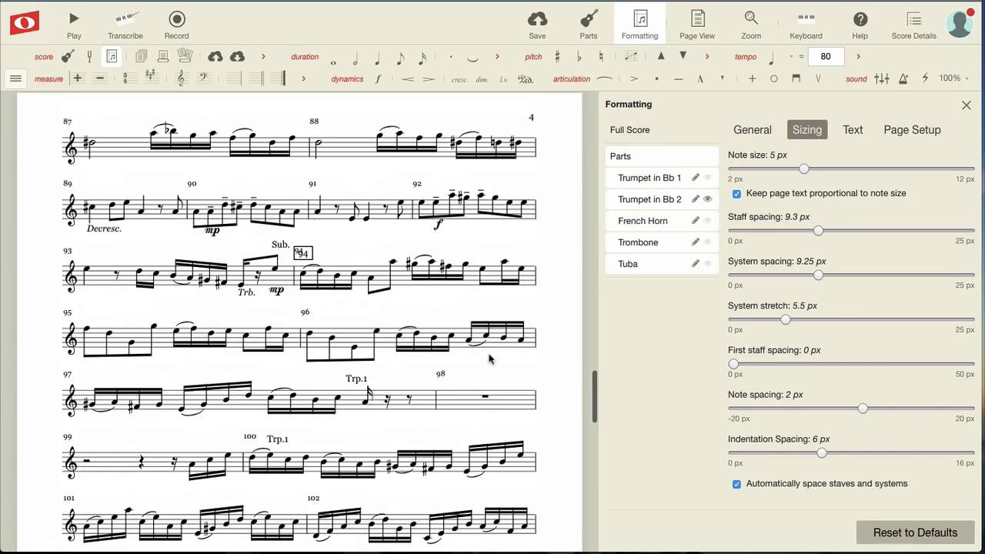
scroll(489, 360, up, 3)
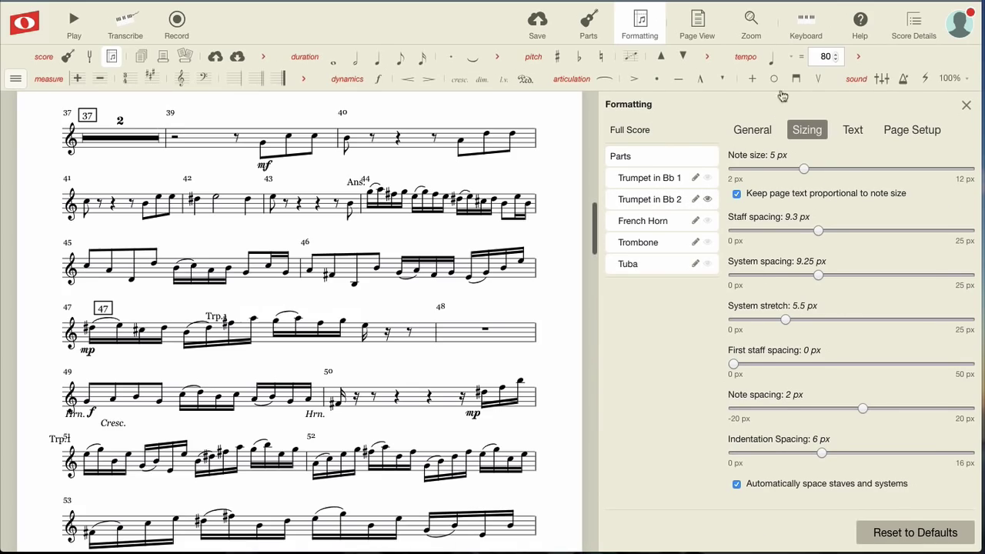
scroll(411, 344, up, 5)
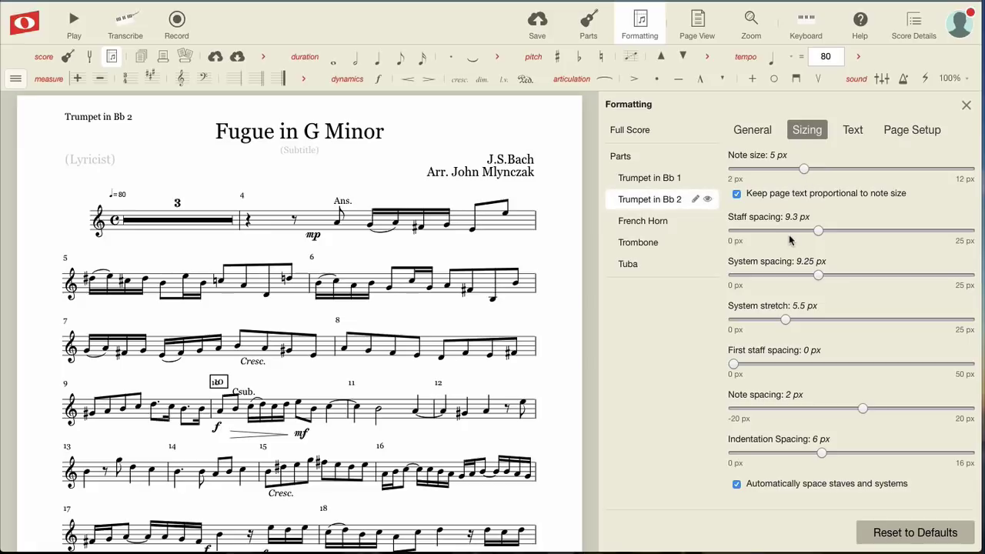
click(652, 165)
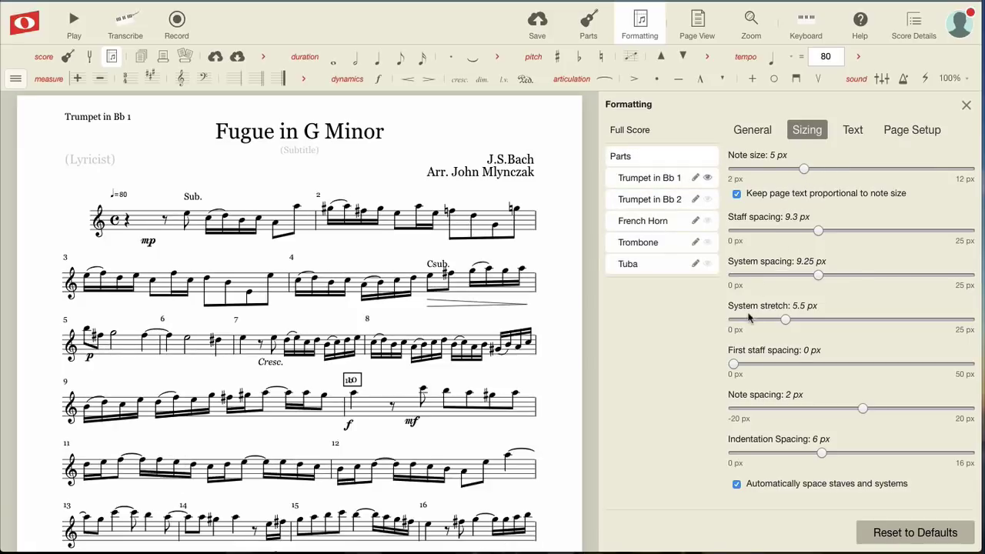
- Set the part Title Size to 33 px and Composer and Lyricist Size to 14 px
click(853, 135)
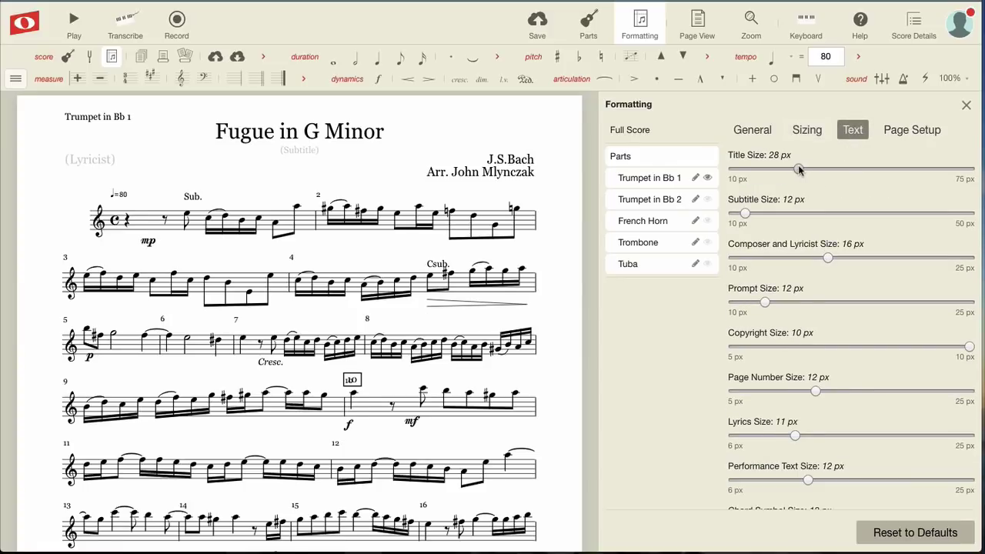
drag(800, 170, 816, 170)
drag(827, 260, 795, 261)
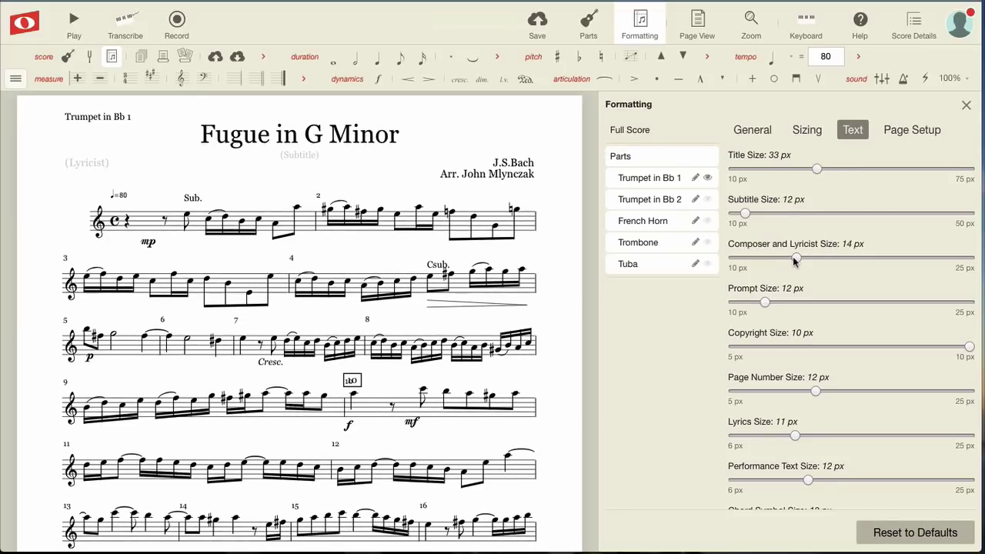
scroll(765, 345, down, 2)
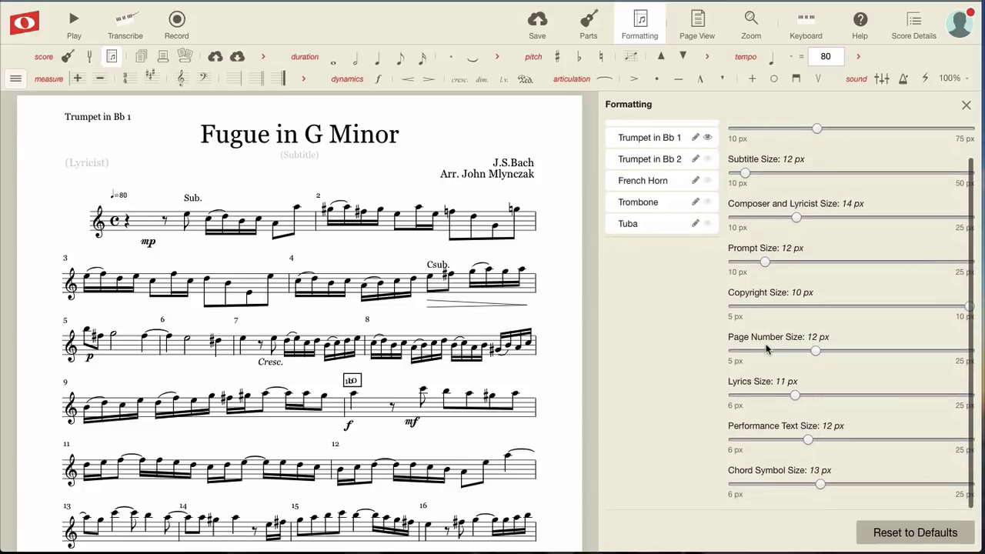
scroll(770, 419, up, 2)
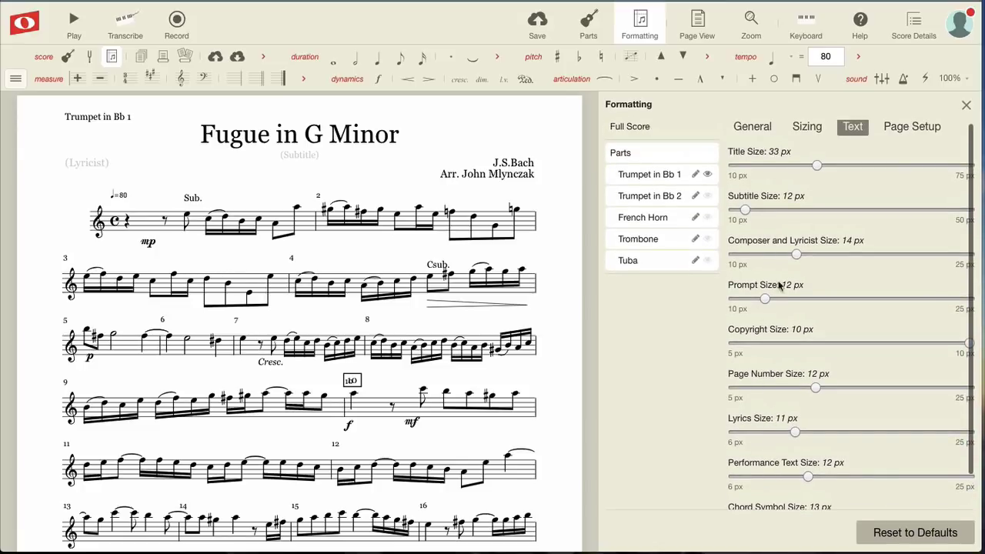
- Compare Trumpet in Bb 2's sizing with the full score's 4.2 px note size and 0 px indentation
click(899, 129)
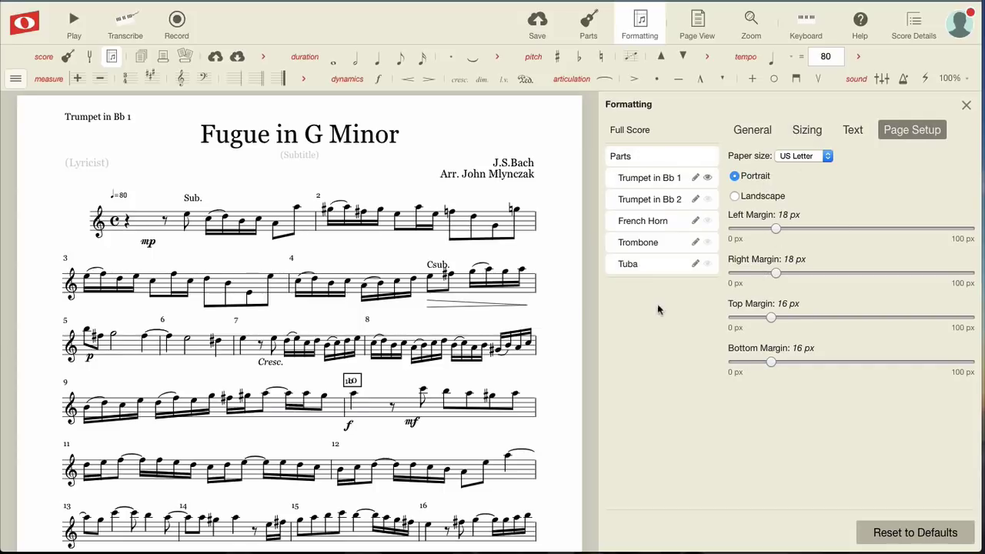
click(804, 129)
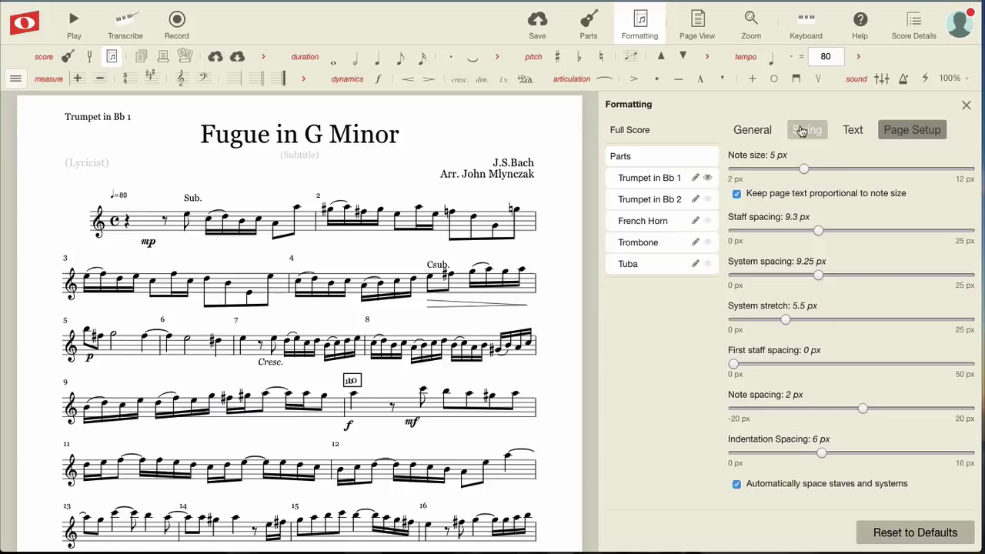
click(665, 199)
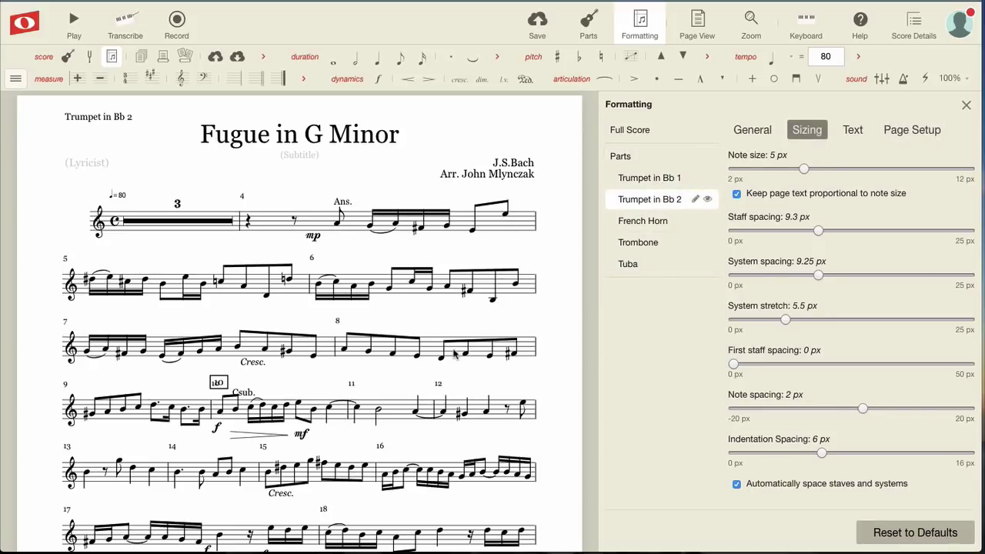
scroll(454, 354, down, 2)
scroll(454, 354, down, 5)
scroll(454, 352, up, 5)
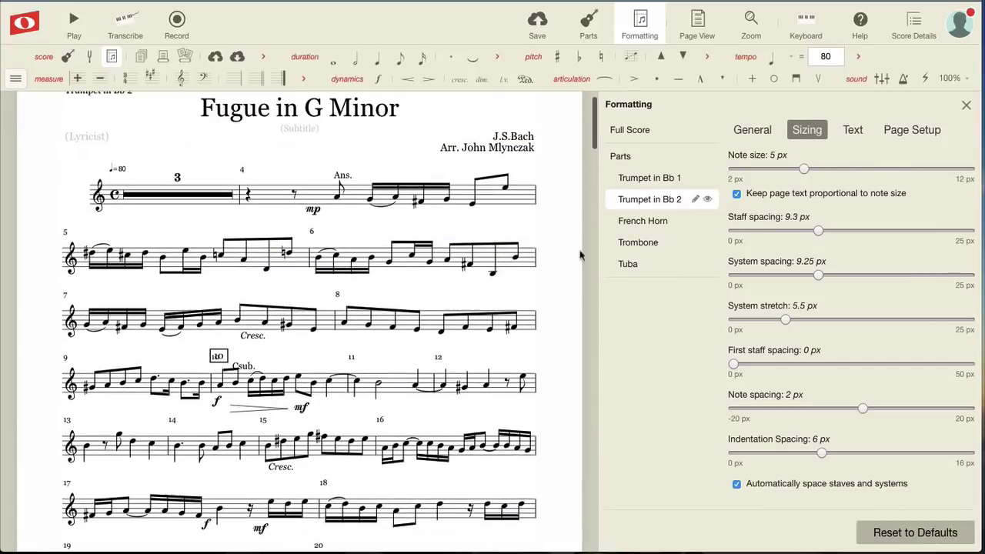
click(629, 130)
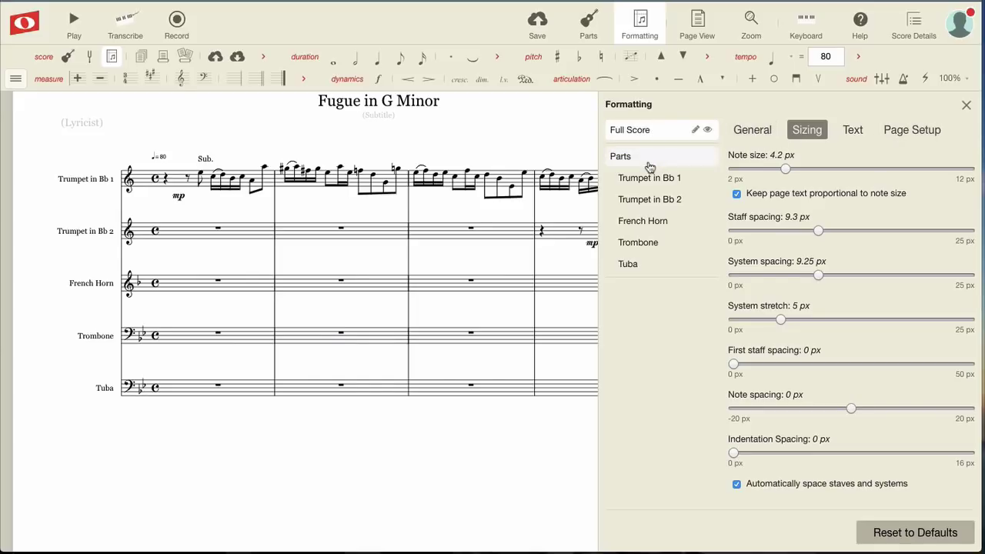
- Return to the Full Score settings and close the Formatting panel
click(649, 166)
click(631, 134)
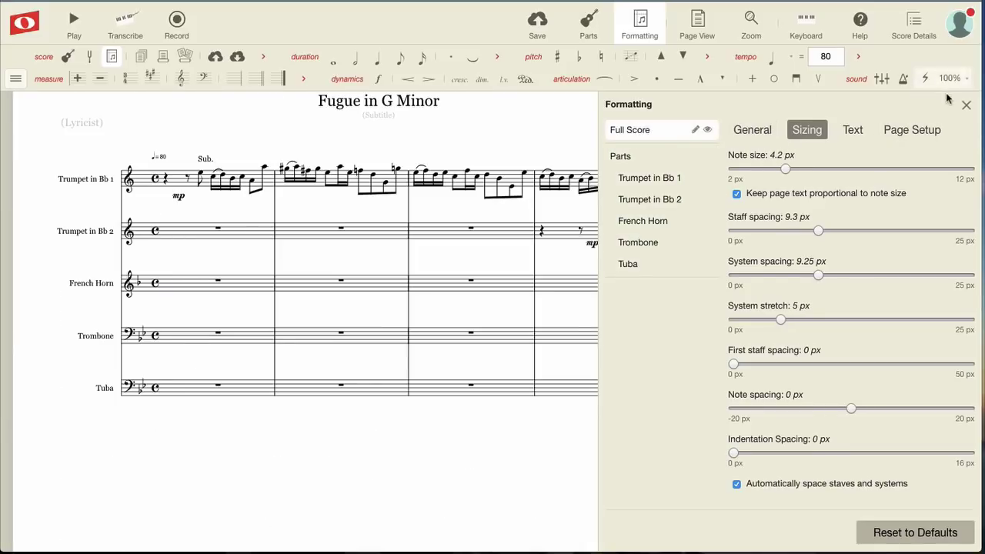
click(967, 106)
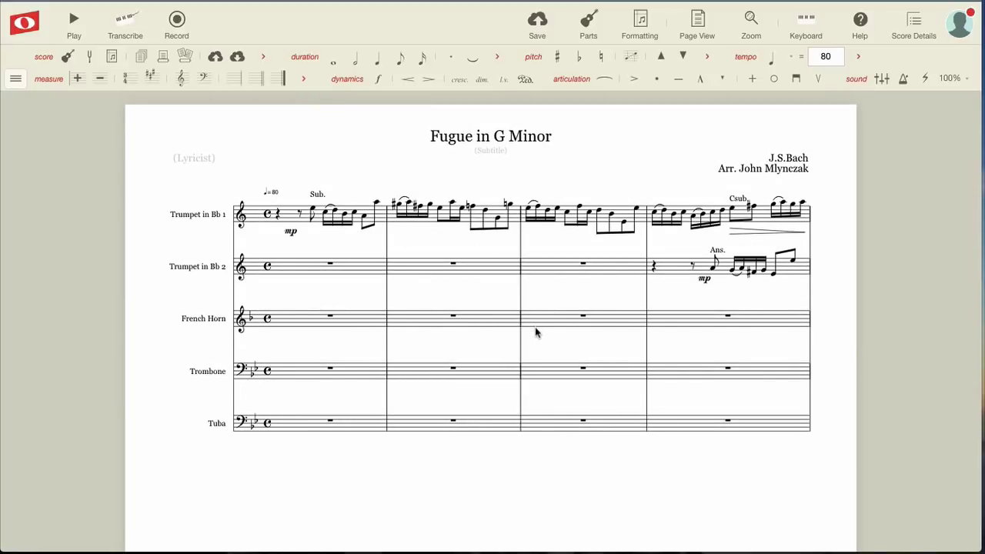
- In the parts list, show only Trumpet in Bb 1, then show all five parts again
click(582, 24)
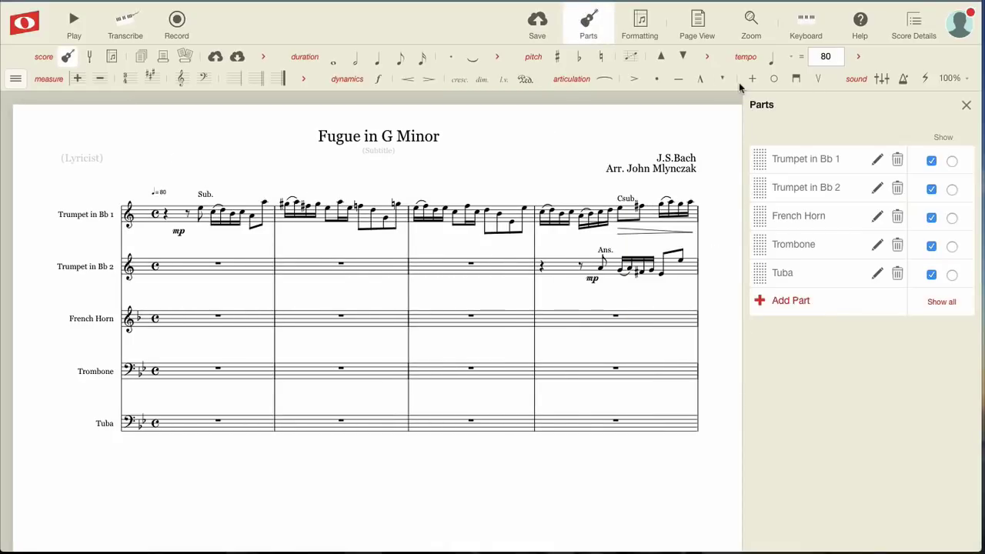
click(951, 161)
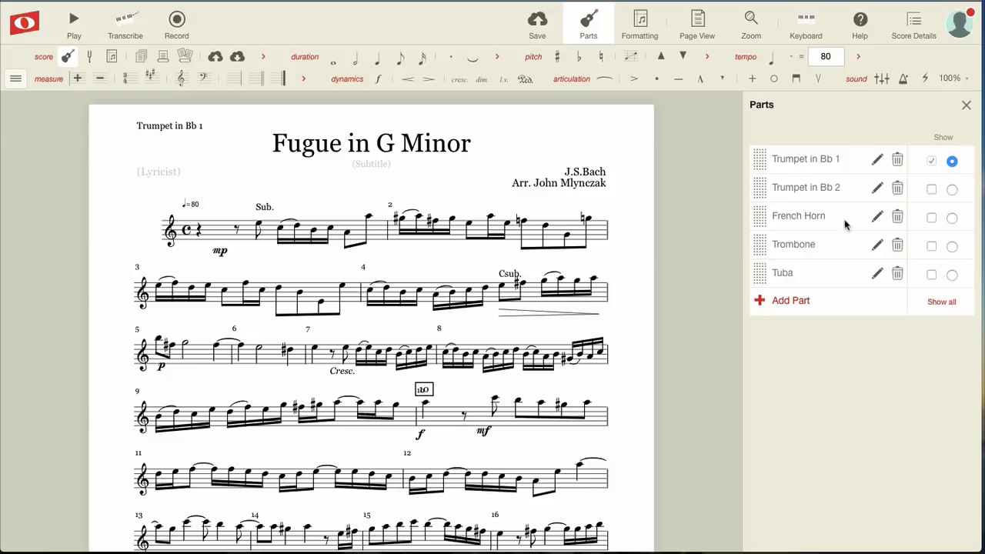
click(941, 302)
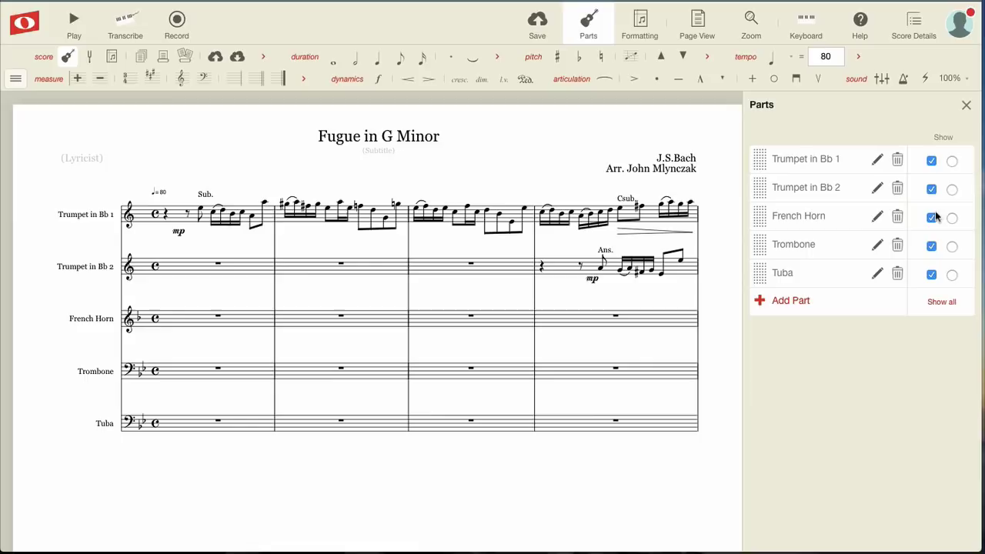
- Uncheck Show for Tuba, Trombone, French Horn and Trumpet in Bb 2, leaving only Trumpet in Bb 1
click(931, 275)
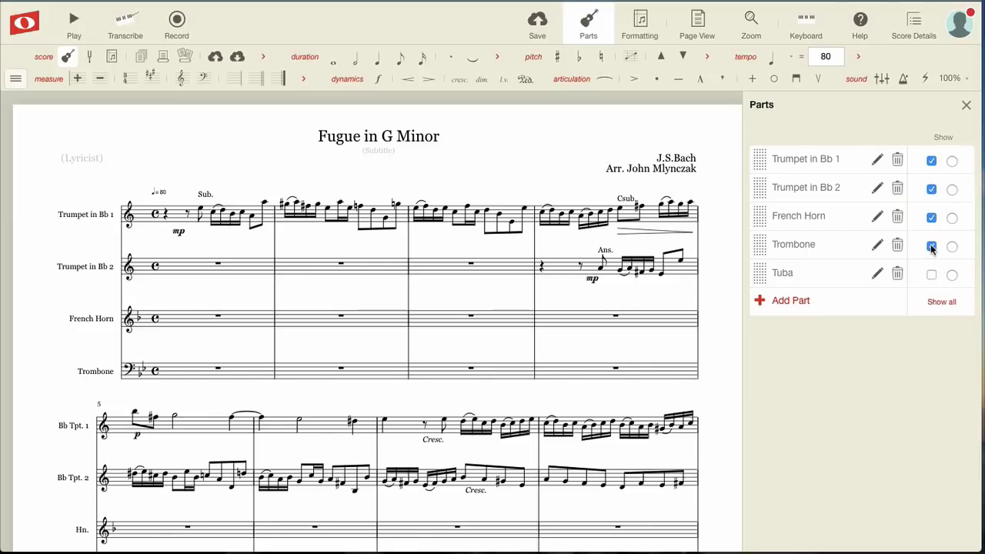
click(931, 246)
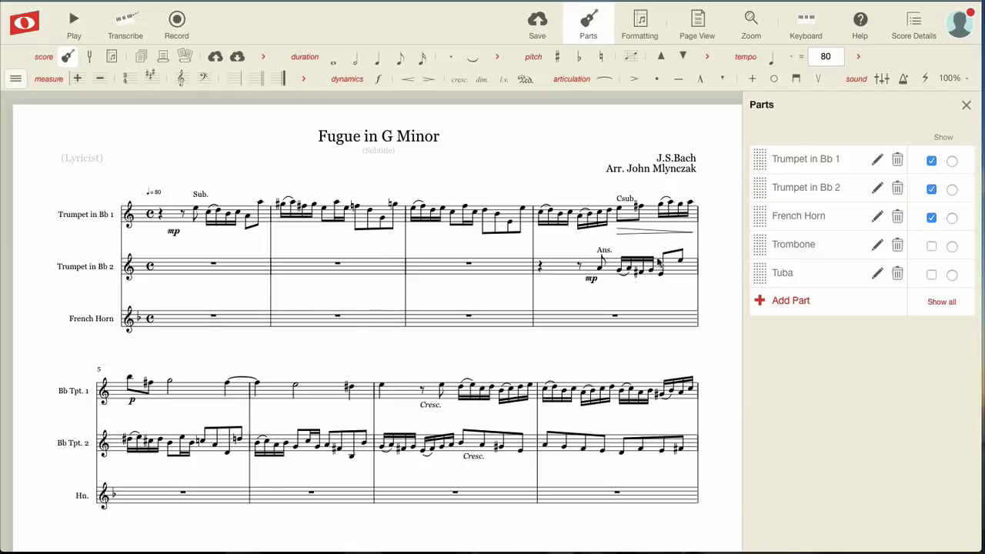
click(931, 218)
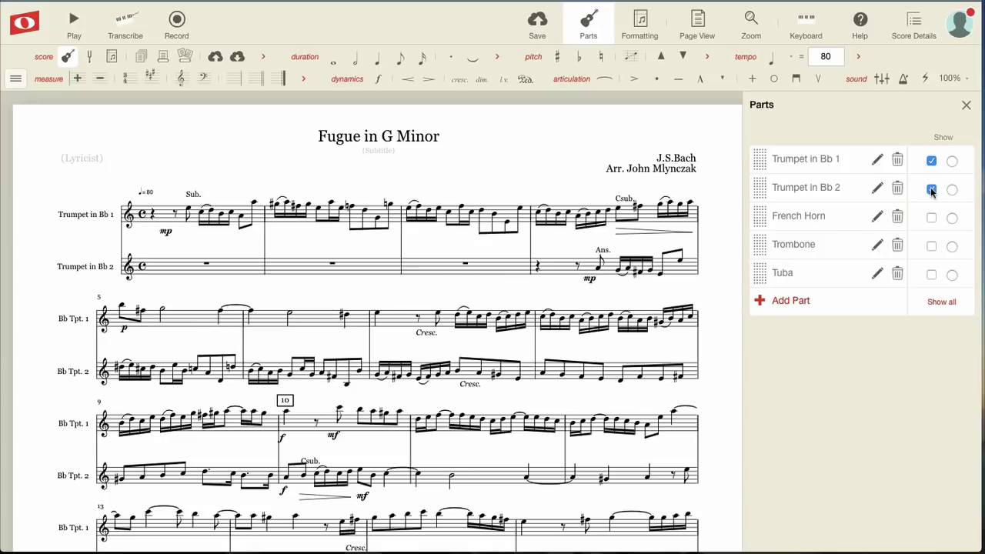
click(932, 190)
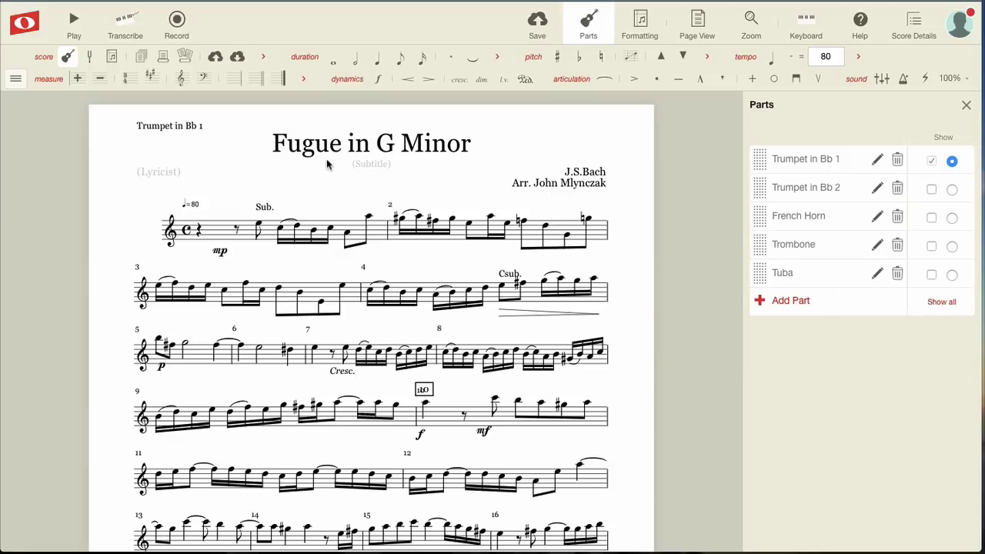
- Show all parts, hide French Horn and both Trumpets to view Trombone and Tuba, then show all five again
click(262, 58)
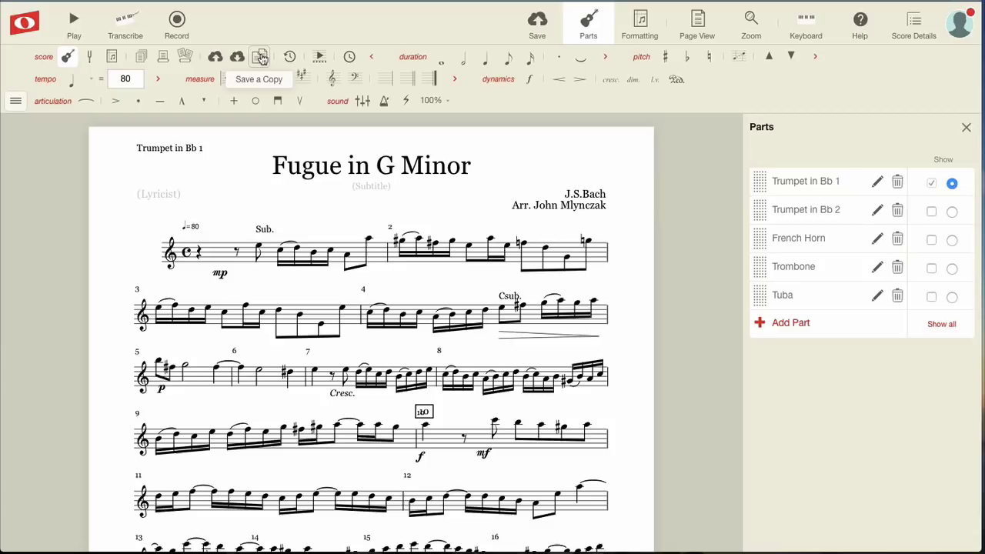
click(942, 324)
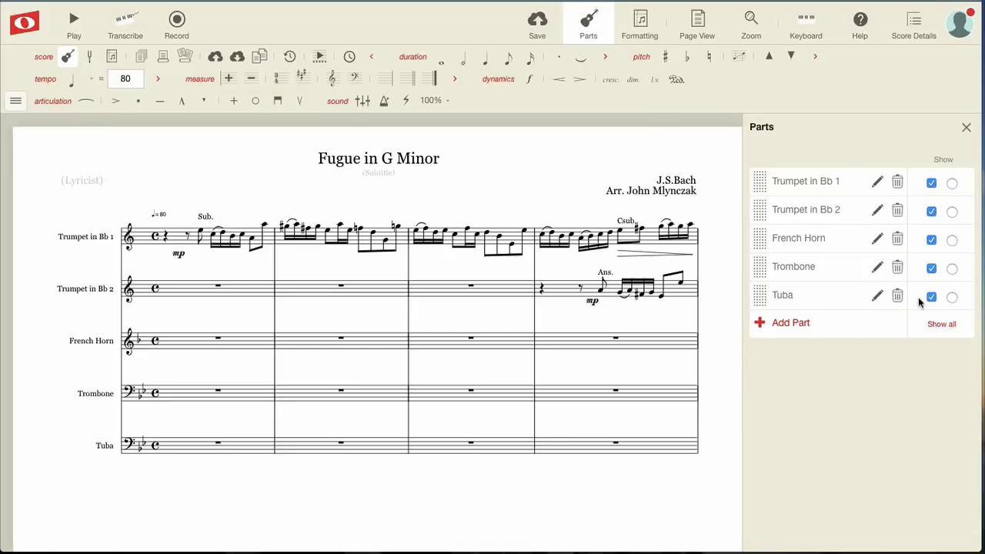
click(931, 239)
click(931, 211)
click(931, 184)
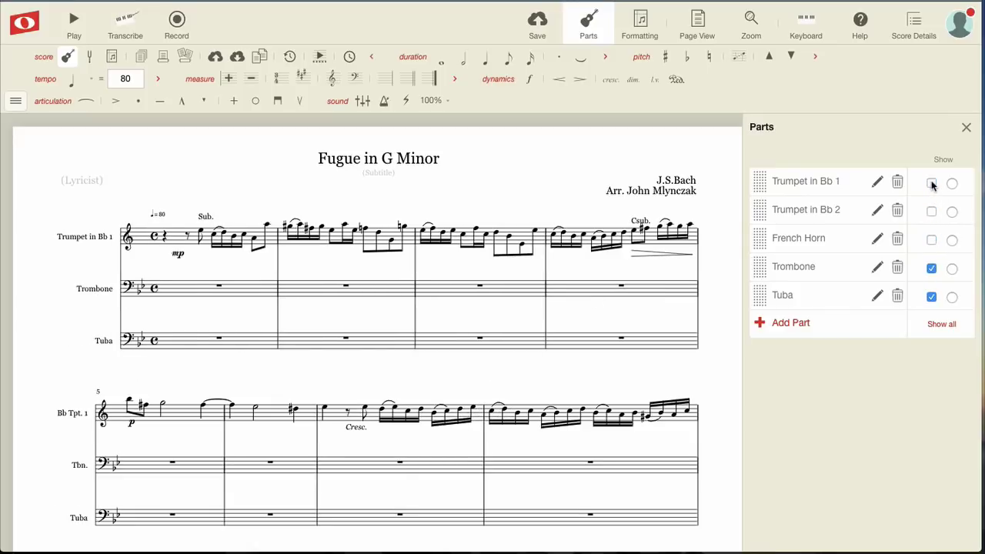
scroll(670, 386, down, 3)
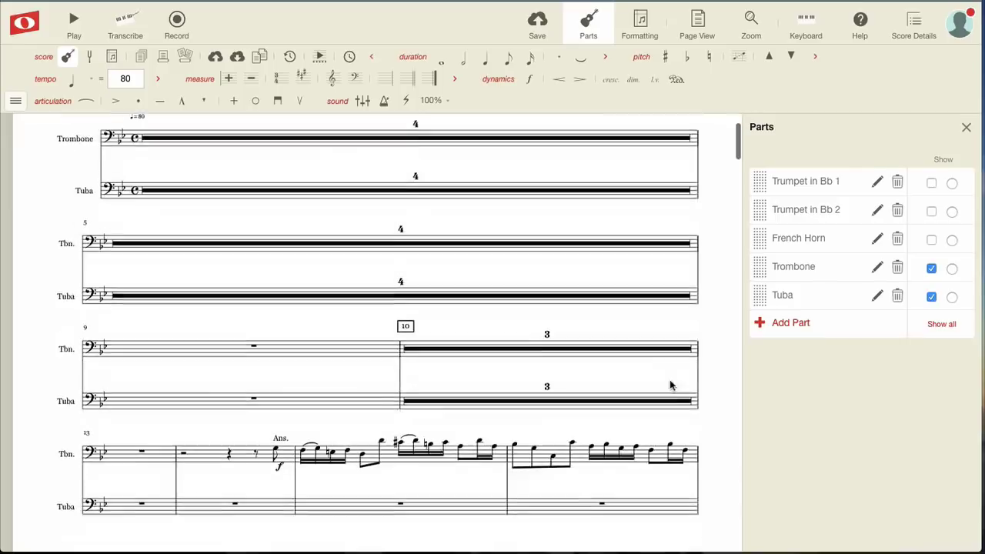
click(940, 325)
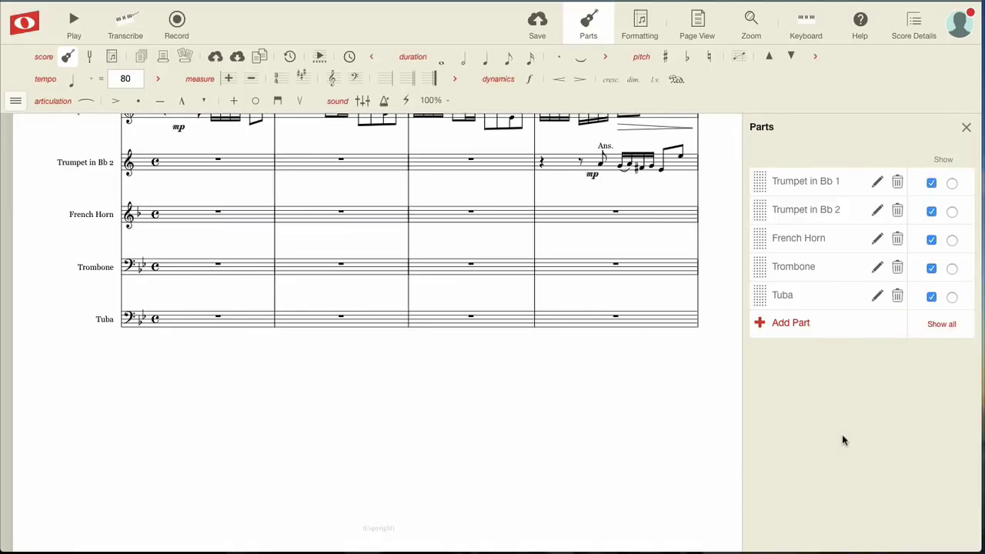
- Bring up the full score's Formatting sizing values and return the view to the Fugue in G Minor title
click(641, 23)
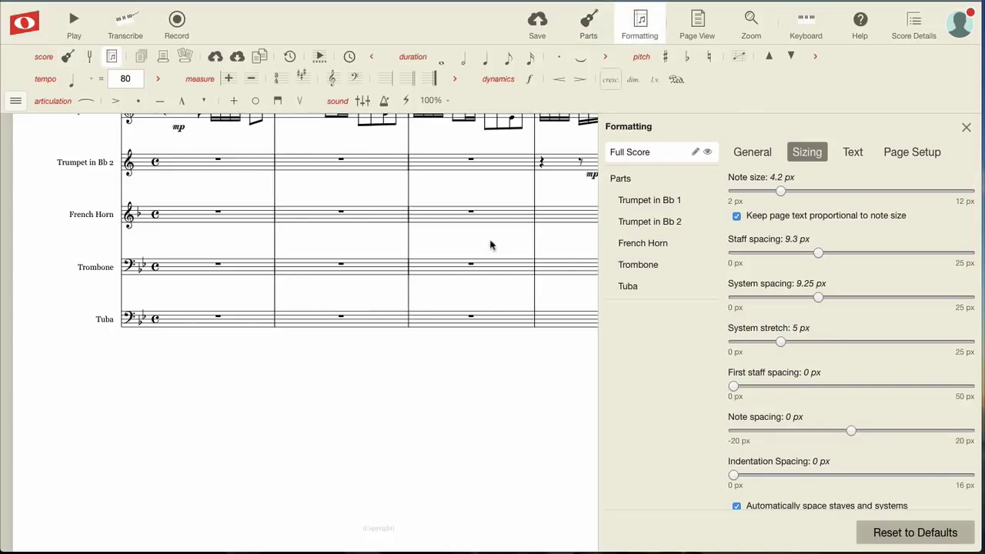
scroll(432, 349, up, 3)
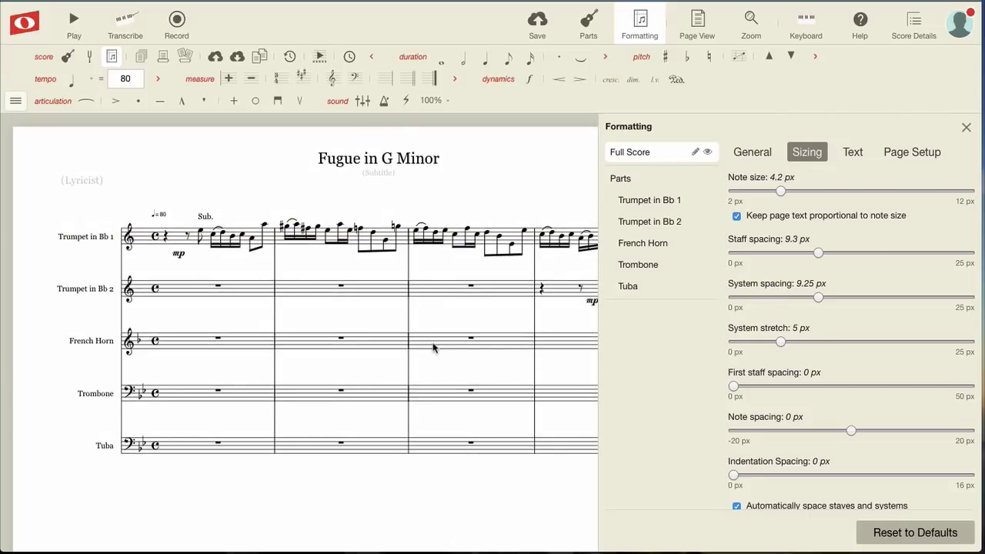